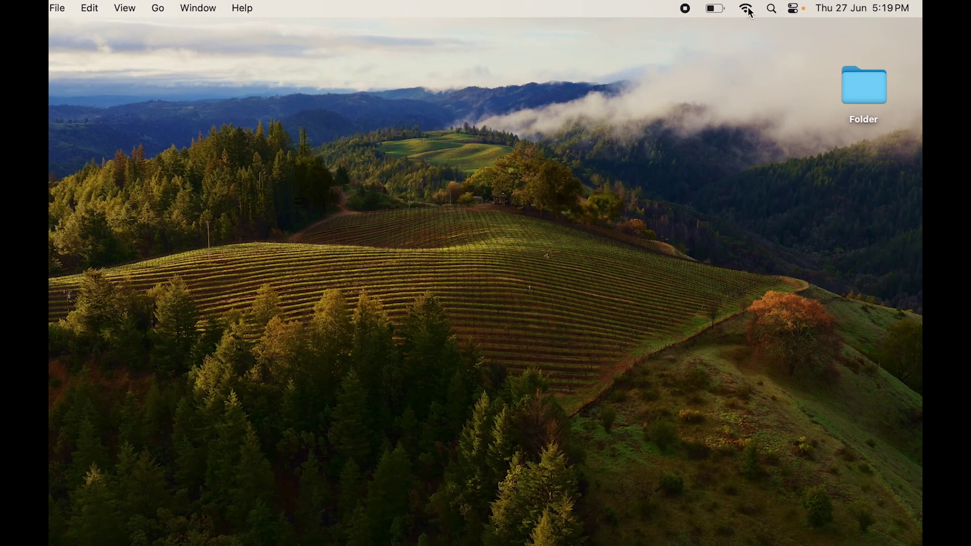
Step: Open Wi-Fi Settings from the menu-bar Wi-Fi list
click(746, 11)
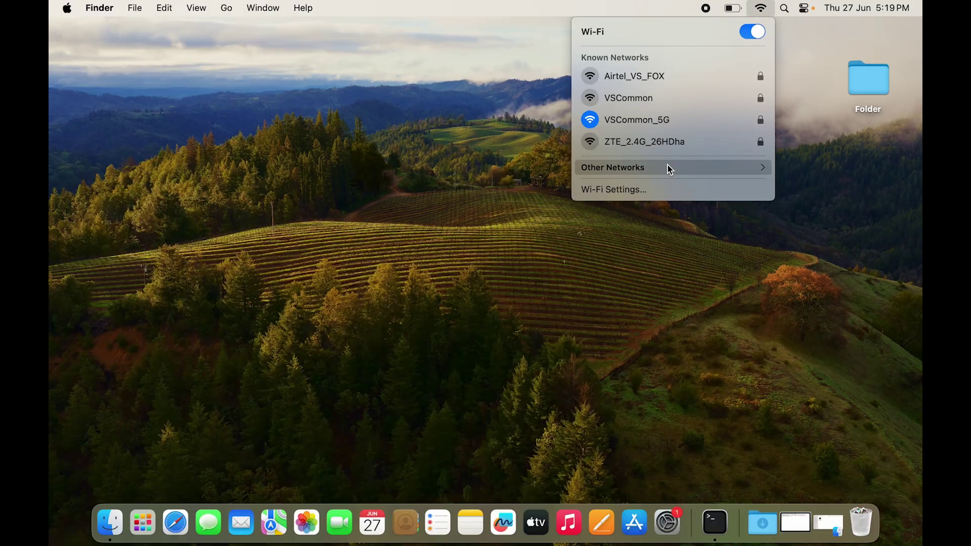
click(611, 190)
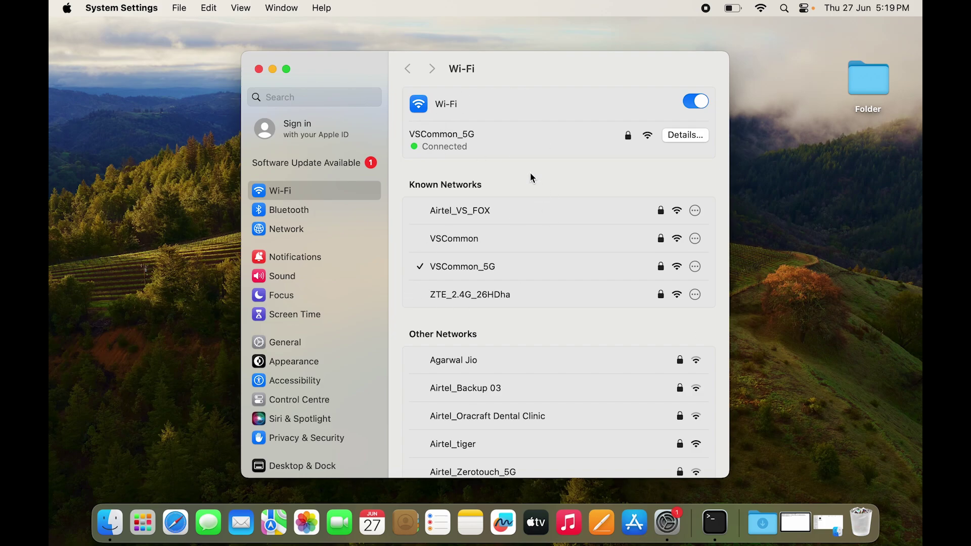
scroll(531, 174, down, 3)
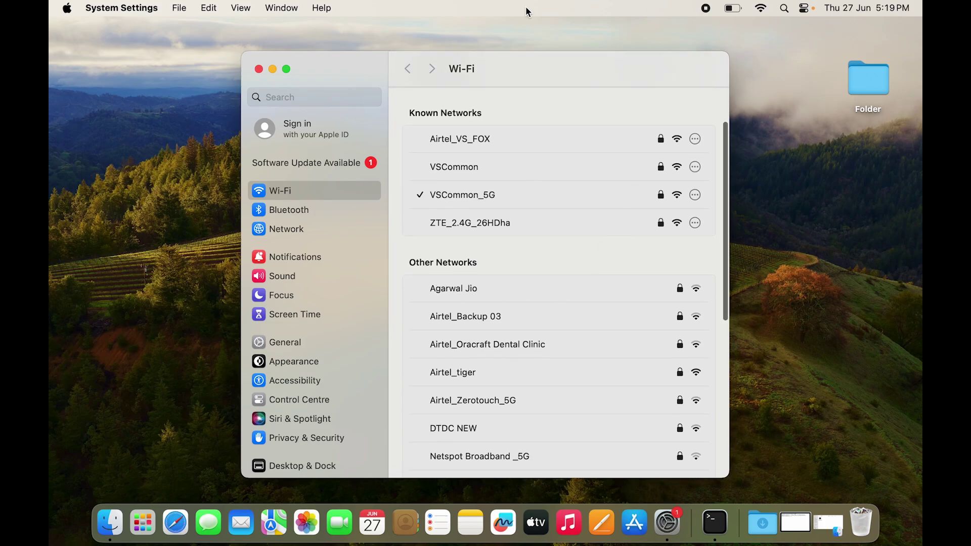
scroll(564, 250, down, 5)
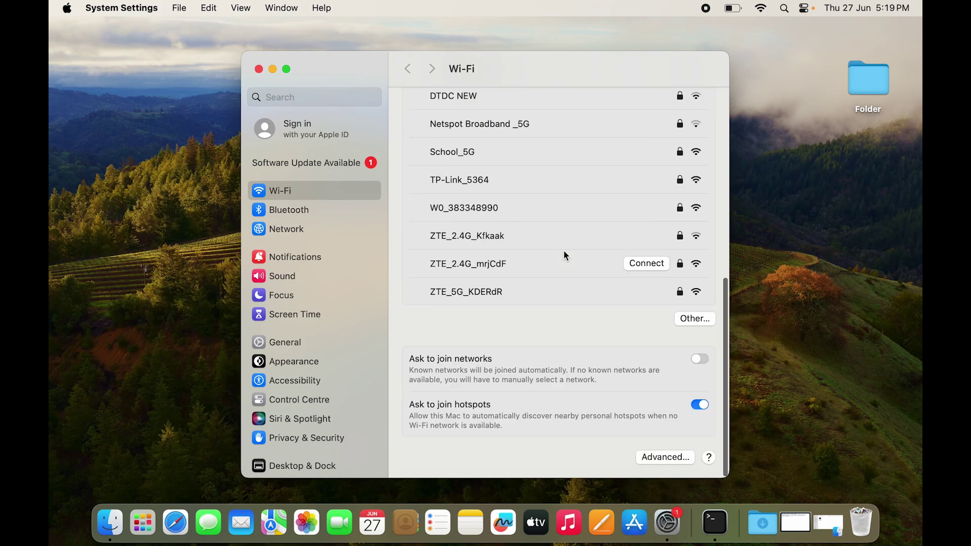
scroll(564, 251, up, 5)
scroll(564, 251, down, 5)
scroll(563, 342, down, 3)
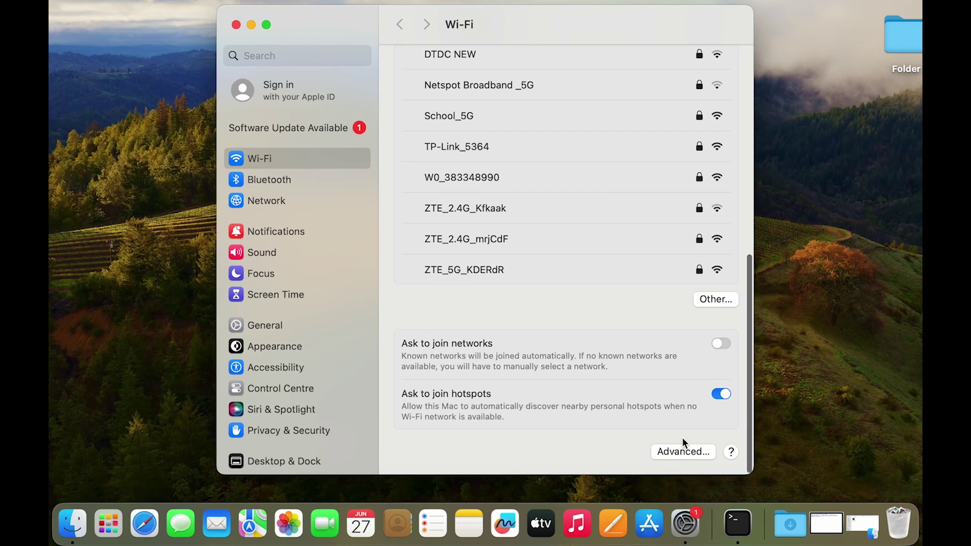
scroll(686, 448, up, 2)
scroll(668, 458, down, 2)
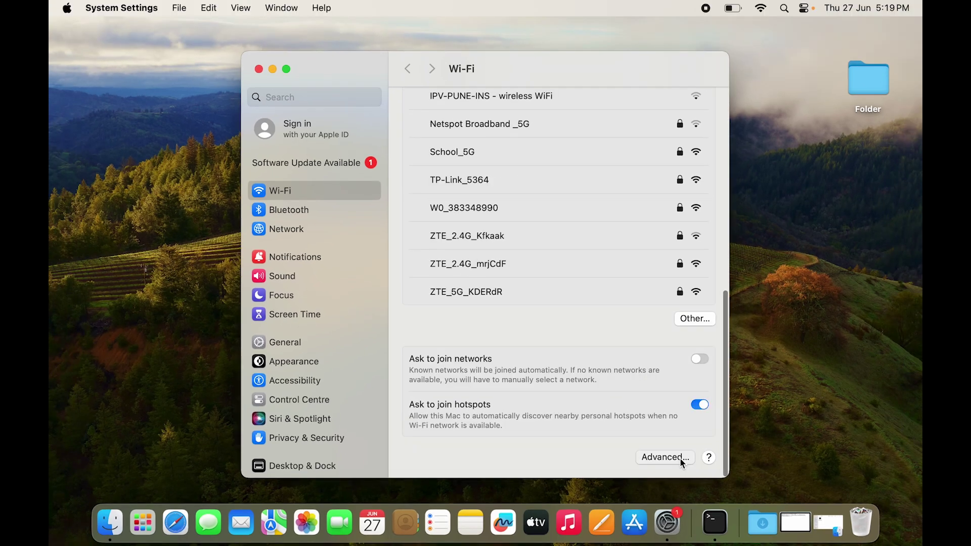
Step: Forget 'You School' from the Advanced known networks list and confirm the removal
click(680, 457)
scroll(420, 310, down, 5)
scroll(420, 310, down, 5)
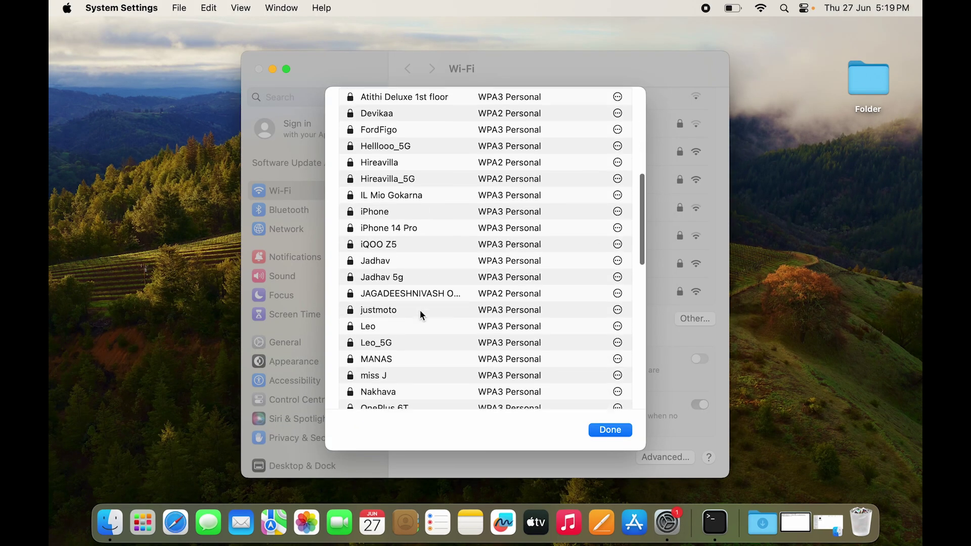
scroll(492, 277, down, 10)
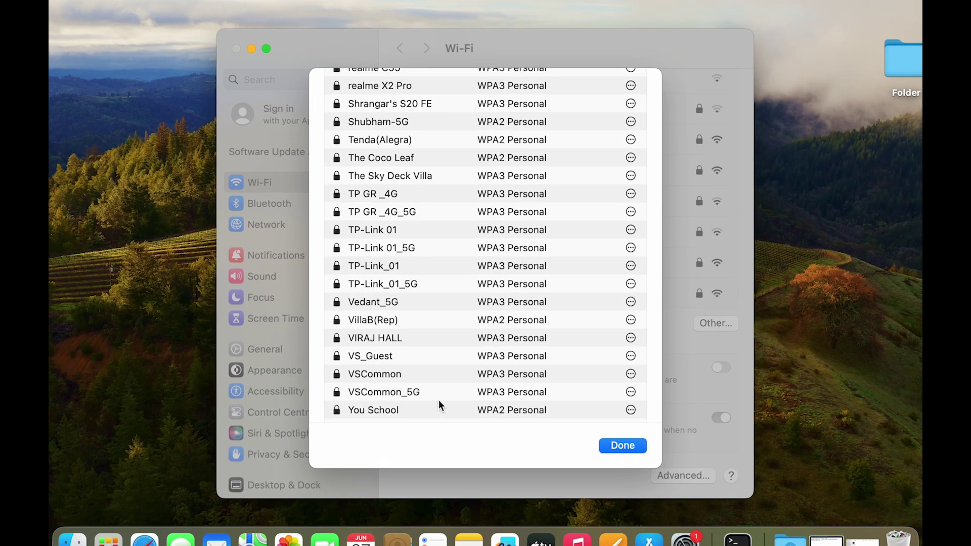
scroll(414, 416, down, 2)
click(418, 364)
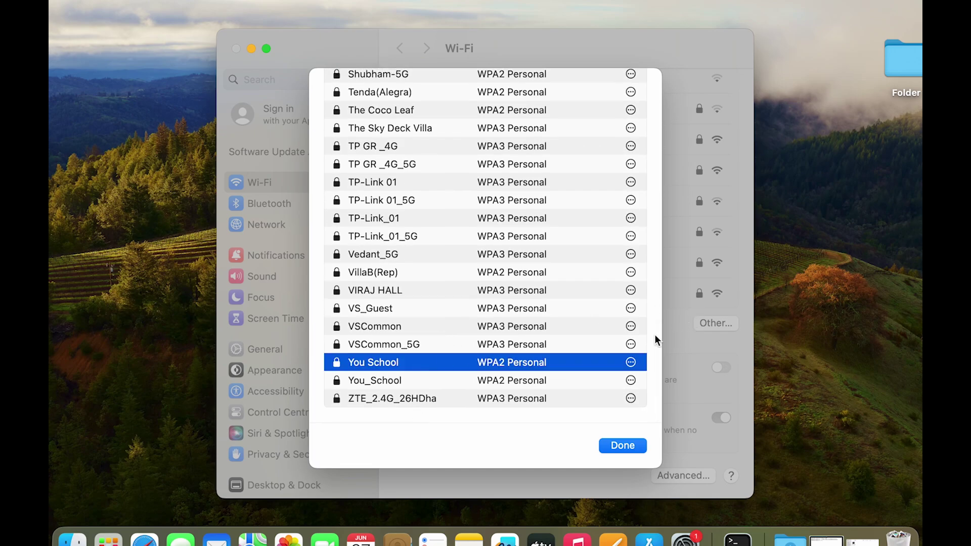
click(631, 363)
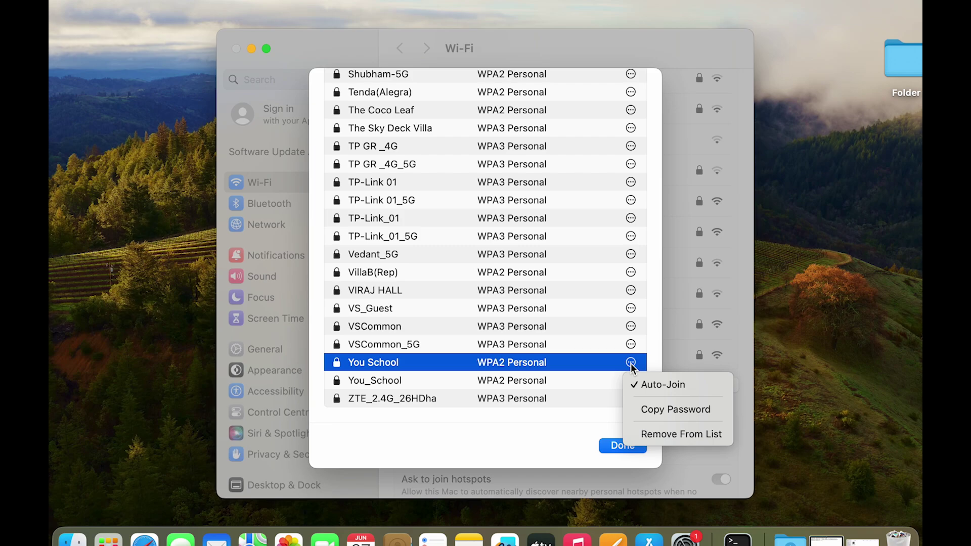
click(678, 437)
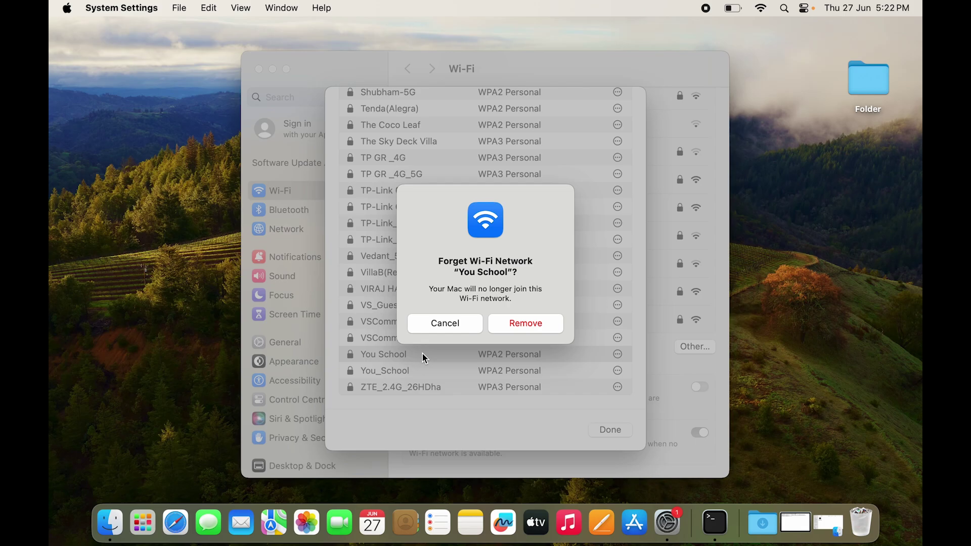
click(525, 322)
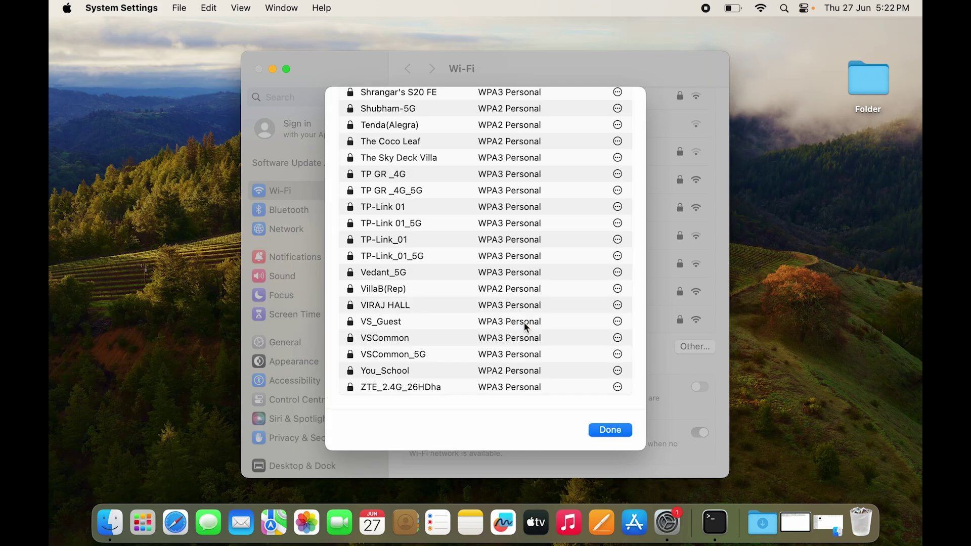
scroll(524, 325, up, 15)
scroll(524, 322, up, 10)
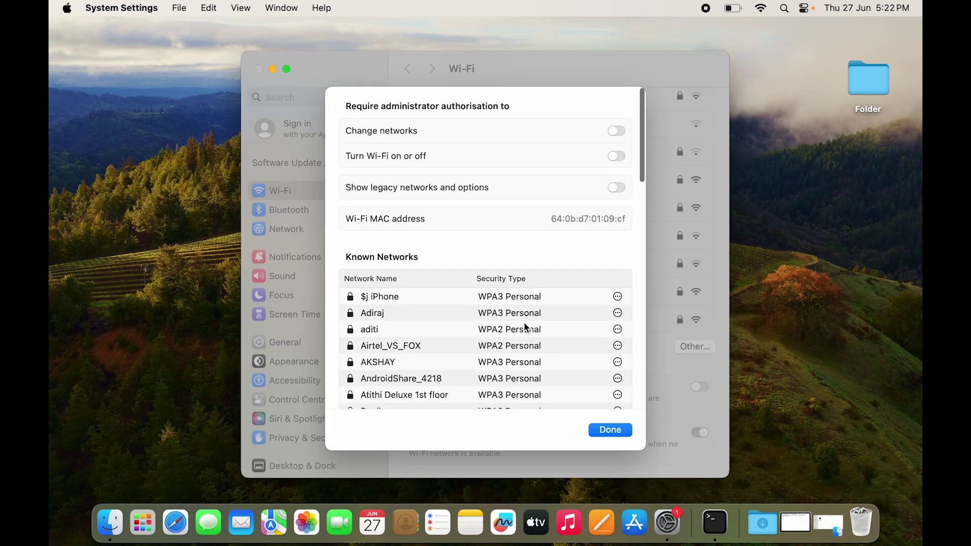
Step: Dismiss the Advanced Wi-Fi sheet with Done
click(622, 431)
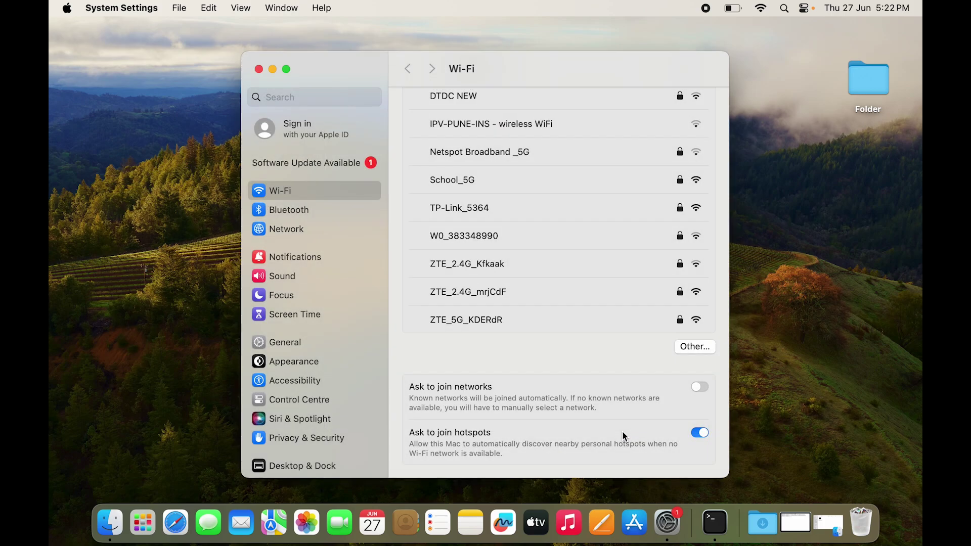
scroll(567, 176, up, 10)
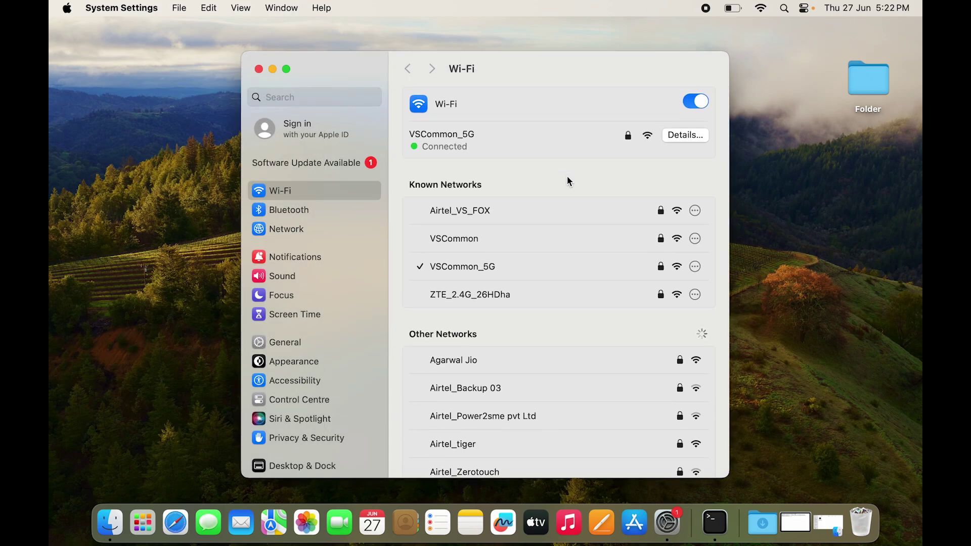